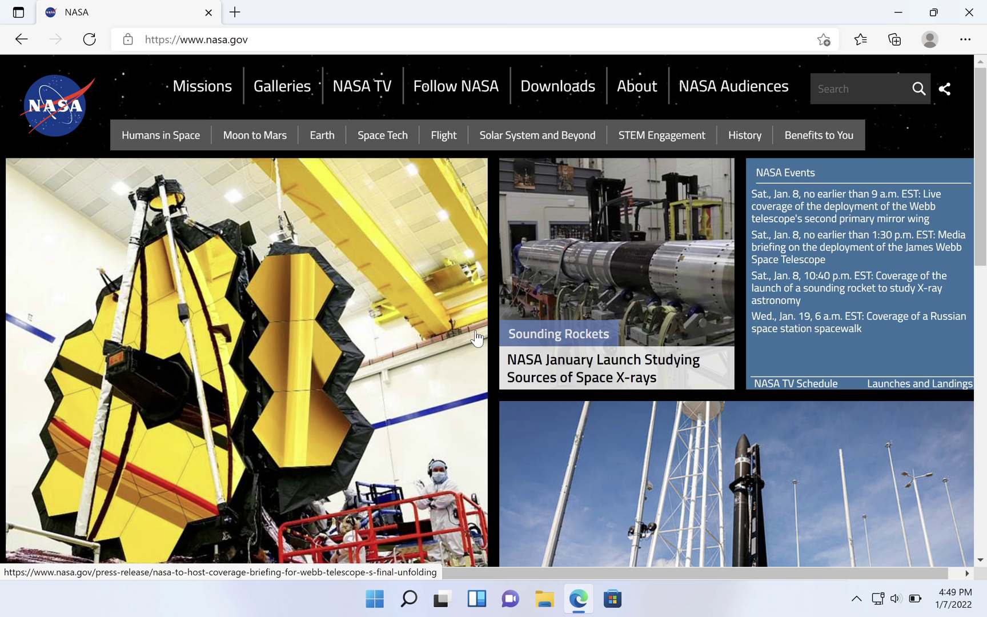
Use the full-screen icon beside Zoom in Edge's menu to show nasa.gov full screen
{"action": "left_click", "coordinate": [965, 41]}
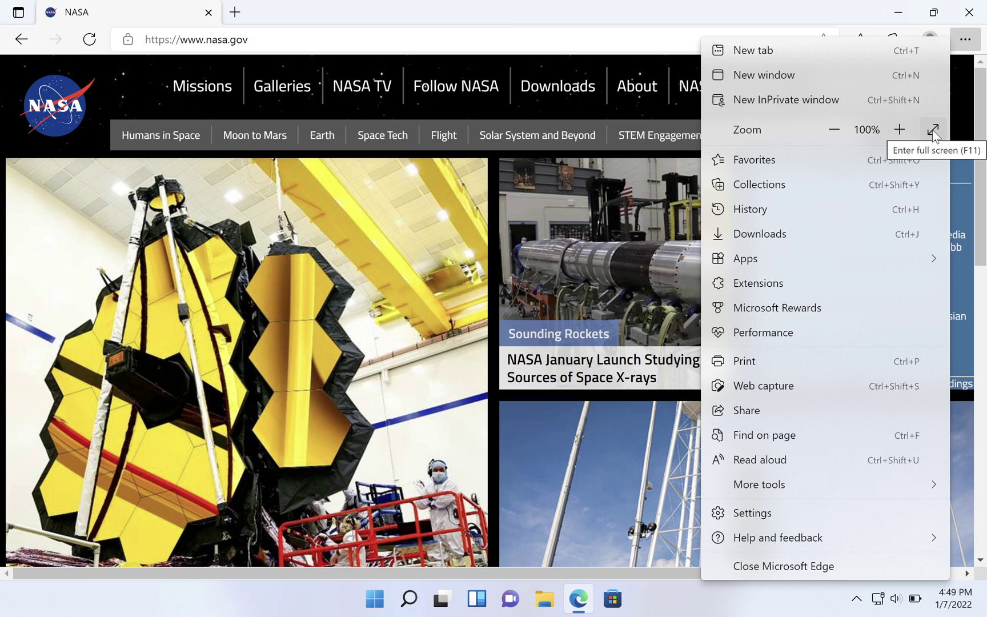
{"action": "left_click", "coordinate": [933, 130]}
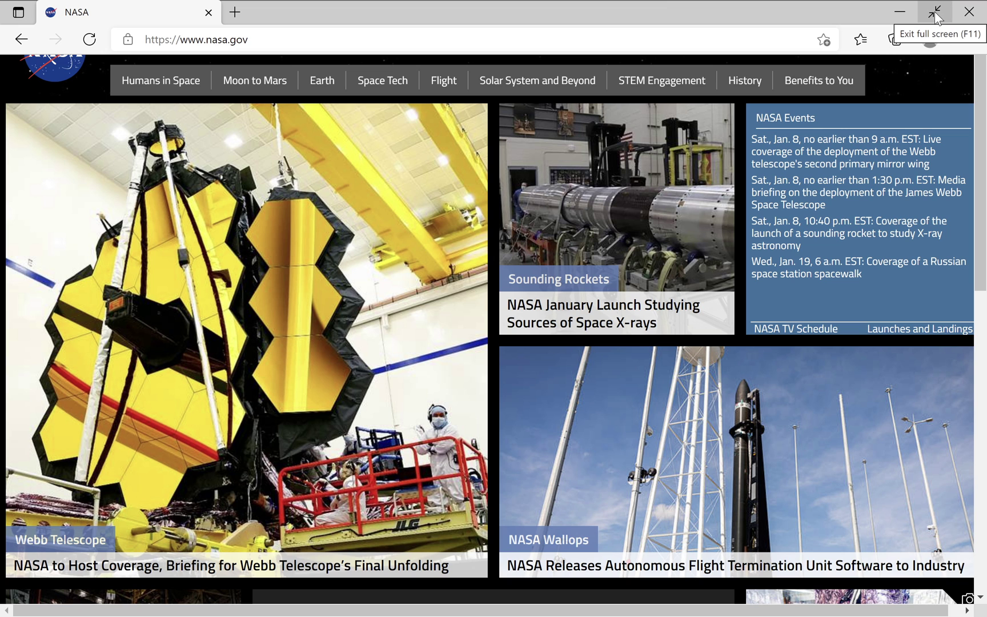
Exit full screen via the button at the top edge, restoring nasa.gov to a normal window
{"action": "left_click", "coordinate": [935, 11]}
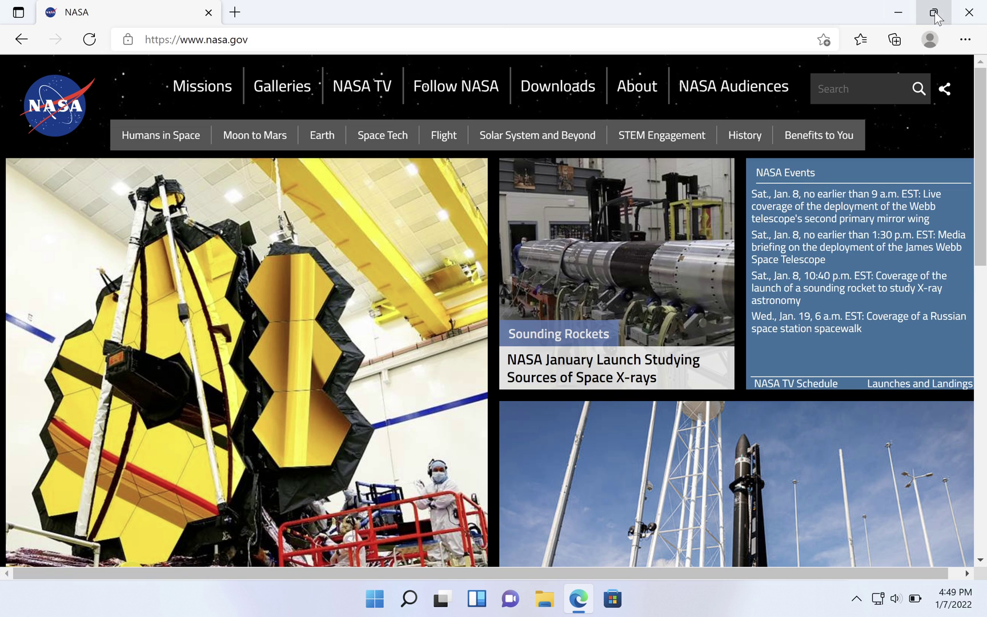